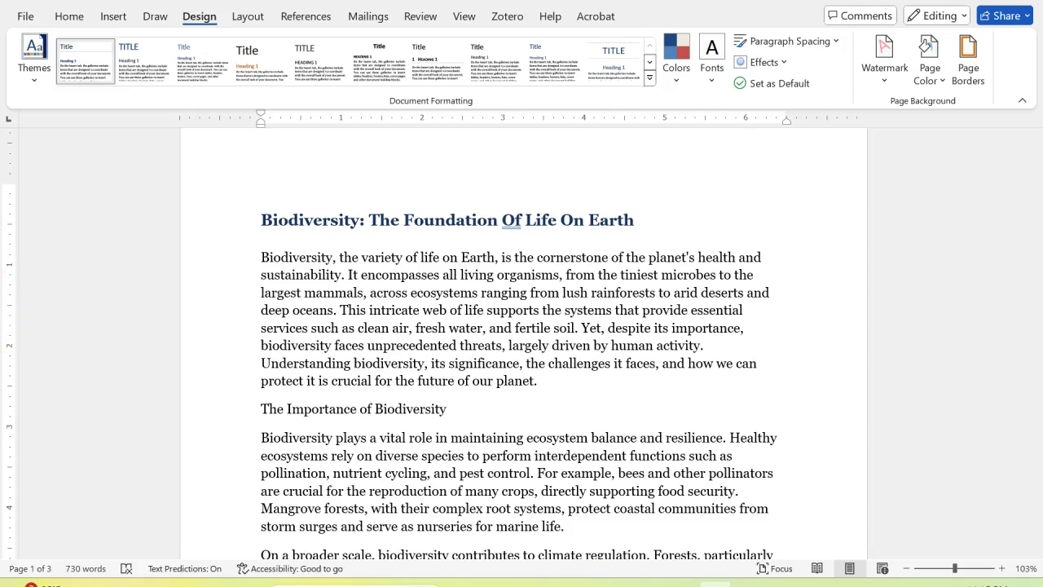
Apply the built-in diagonal DO NOT COPY 1 watermark to the document and review it on the page
click(69, 18)
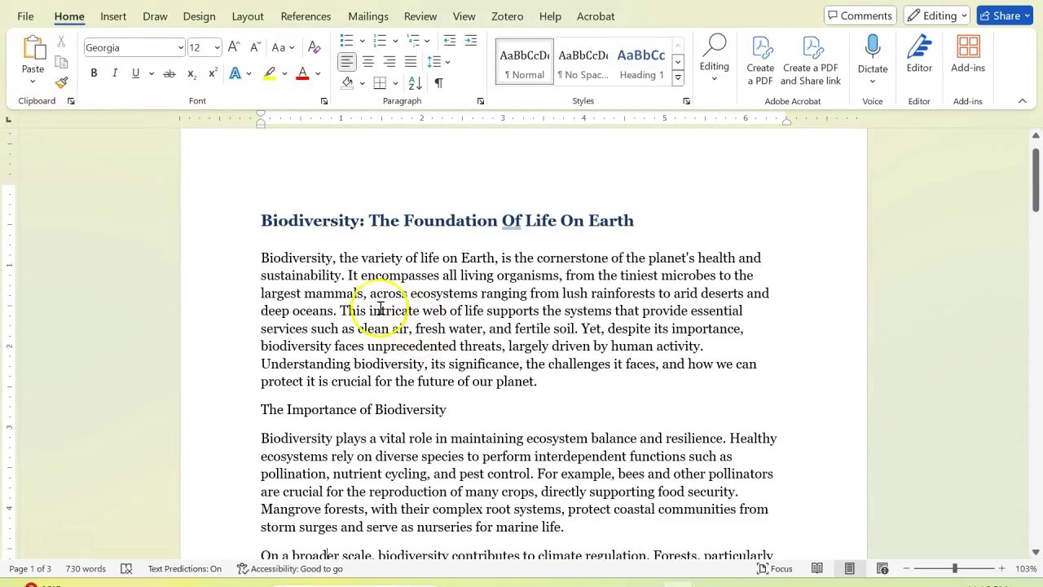
click(200, 18)
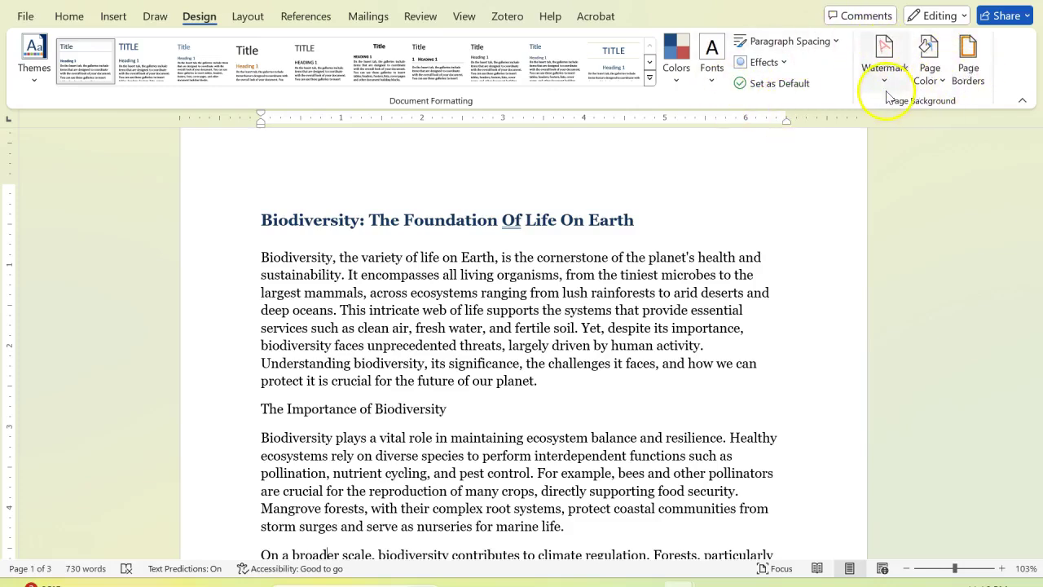
click(885, 82)
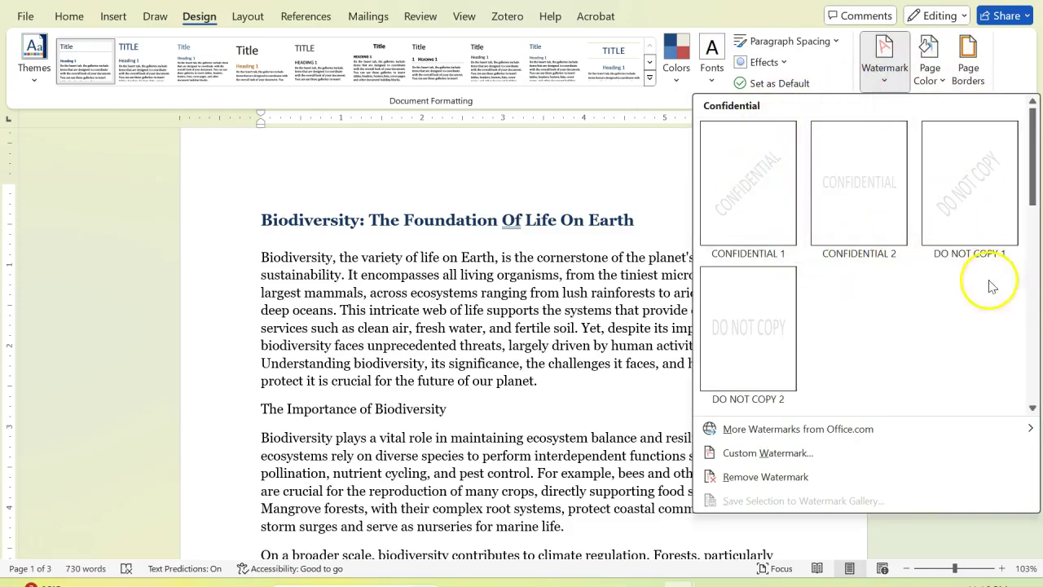
scroll(959, 322, down, 8)
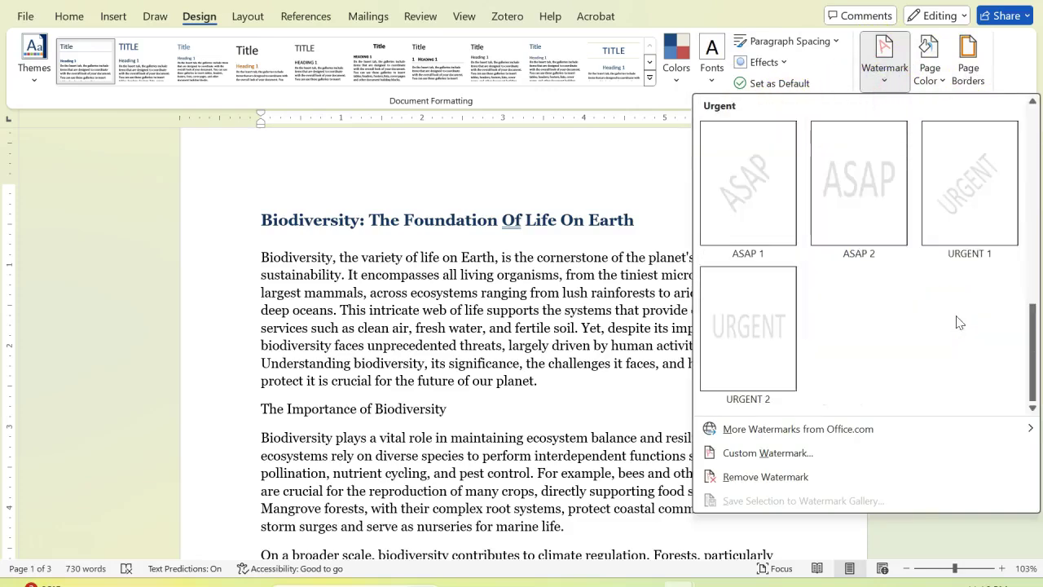
scroll(959, 322, up, 8)
scroll(959, 322, down, 6)
scroll(959, 322, up, 6)
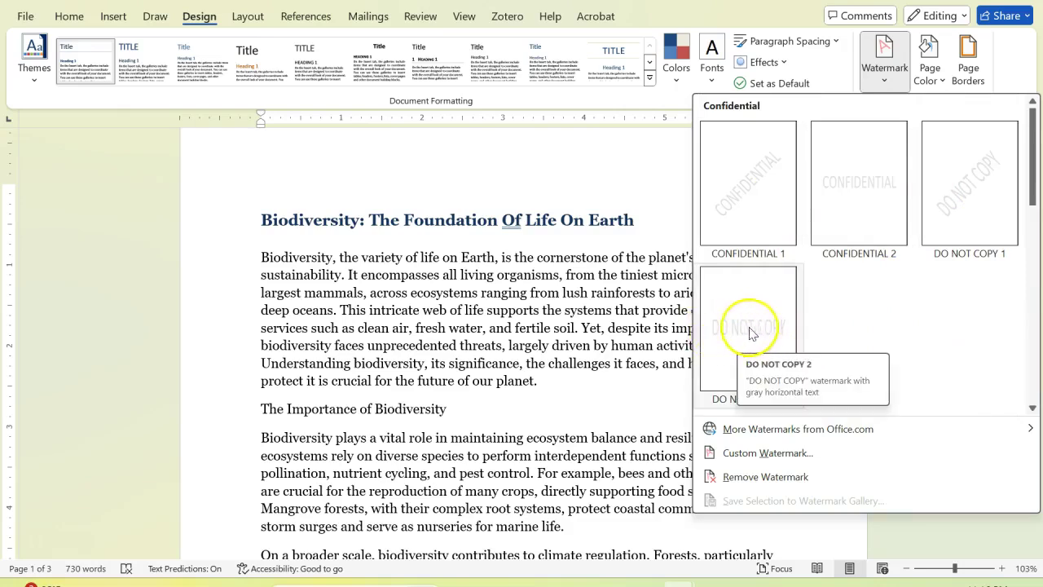
click(980, 190)
scroll(561, 447, down, 3)
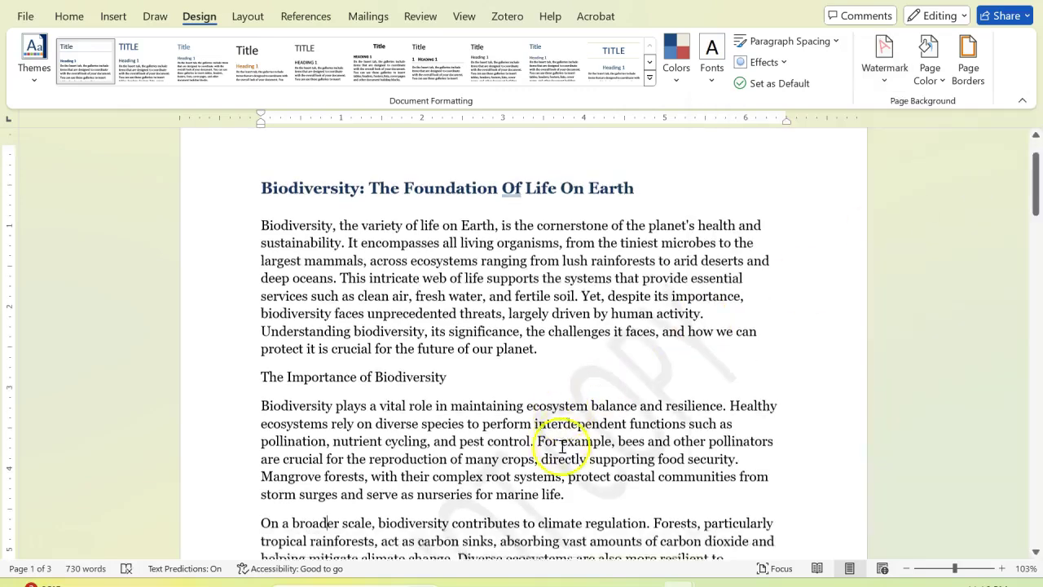
scroll(560, 447, down, 5)
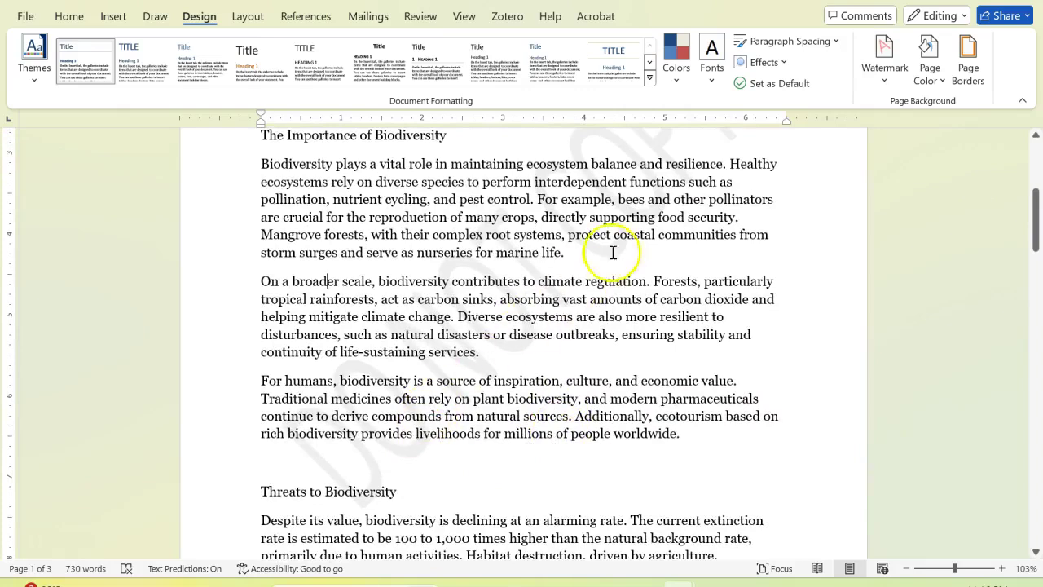
scroll(652, 218, up, 5)
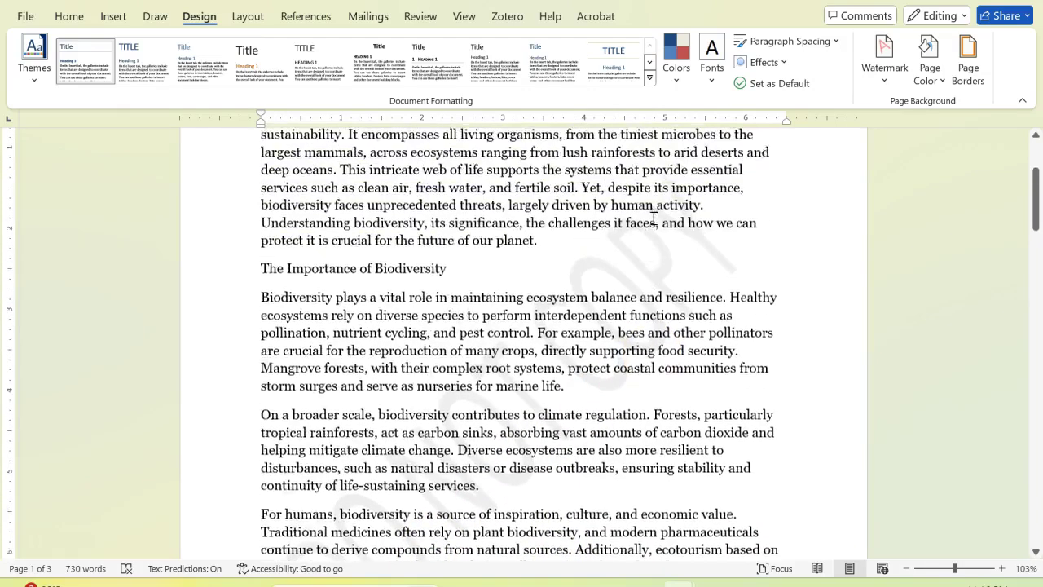
scroll(653, 218, up, 3)
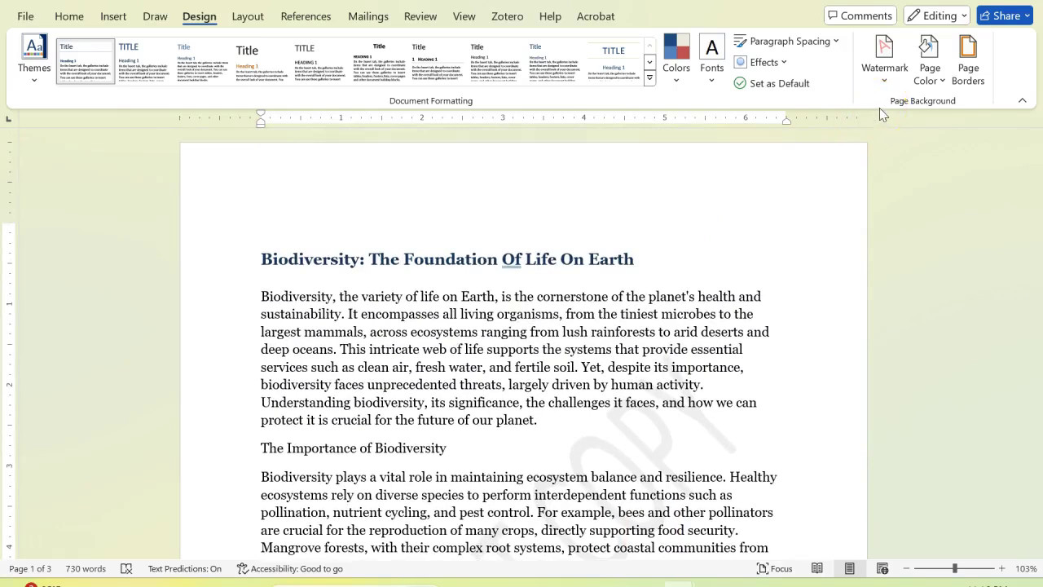
Remove the DO NOT COPY watermark and choose a custom picture watermark instead
click(884, 82)
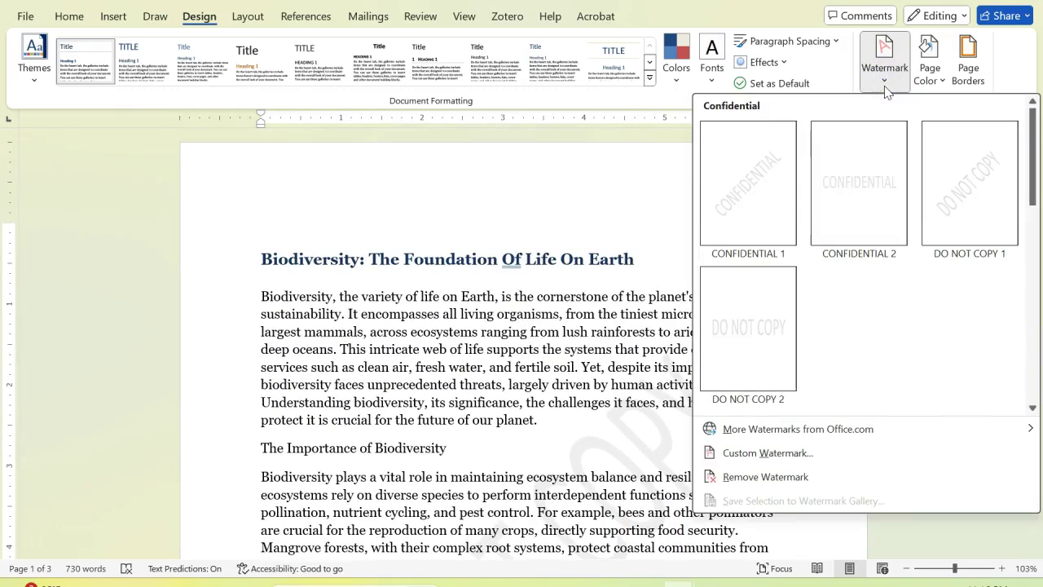
click(786, 481)
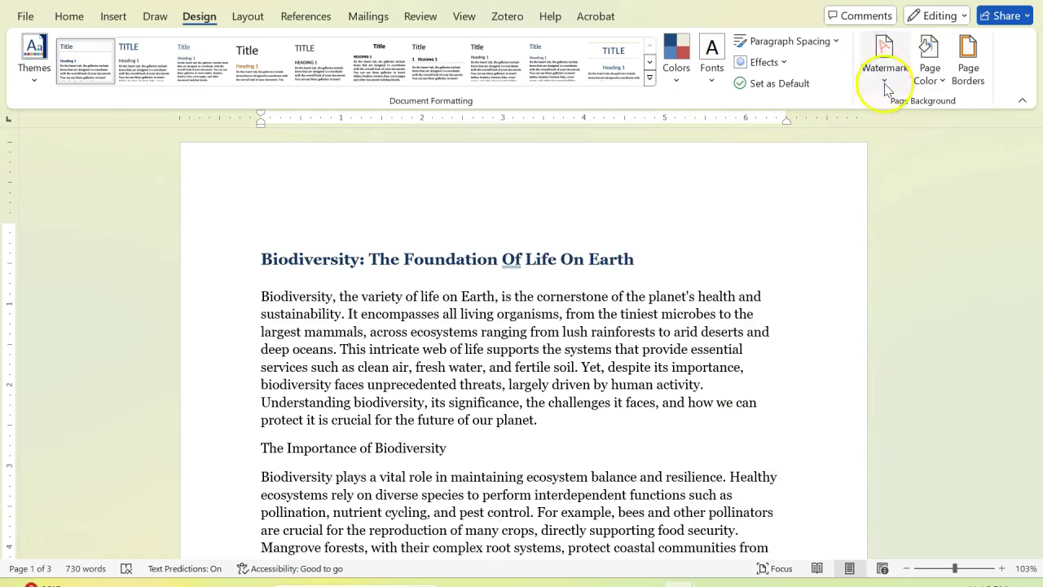
click(885, 77)
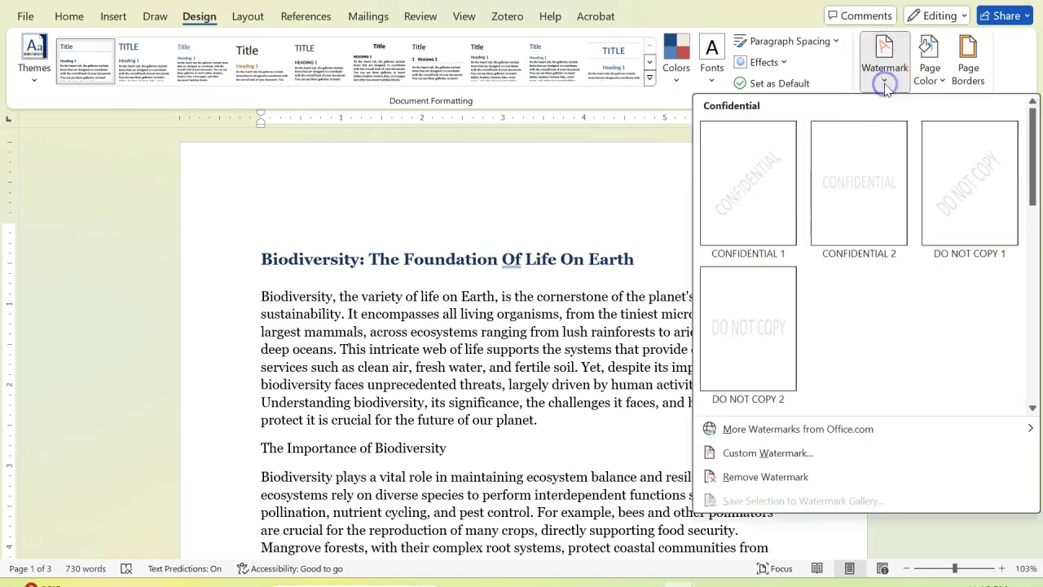
click(799, 461)
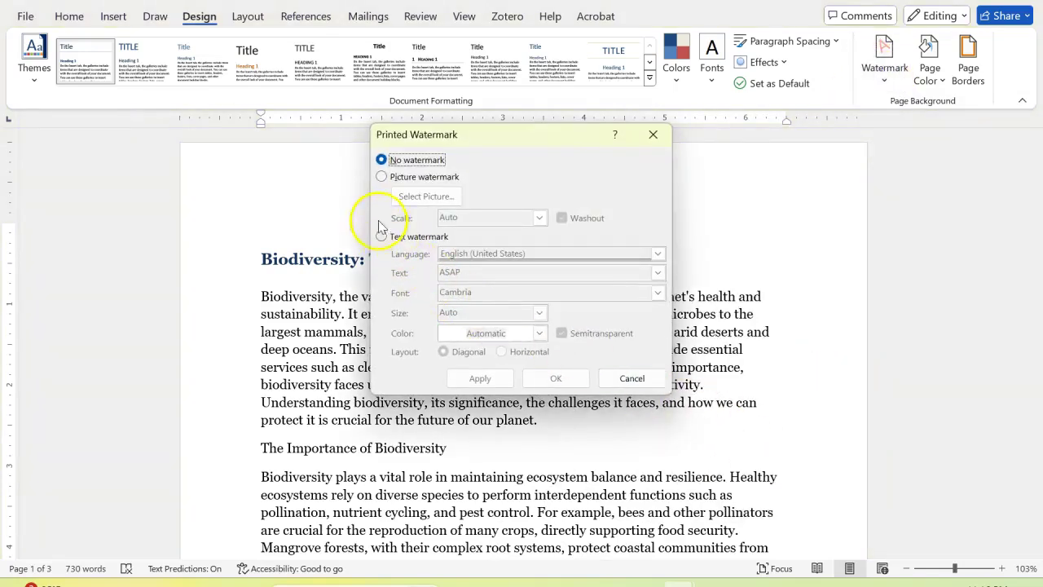
click(383, 177)
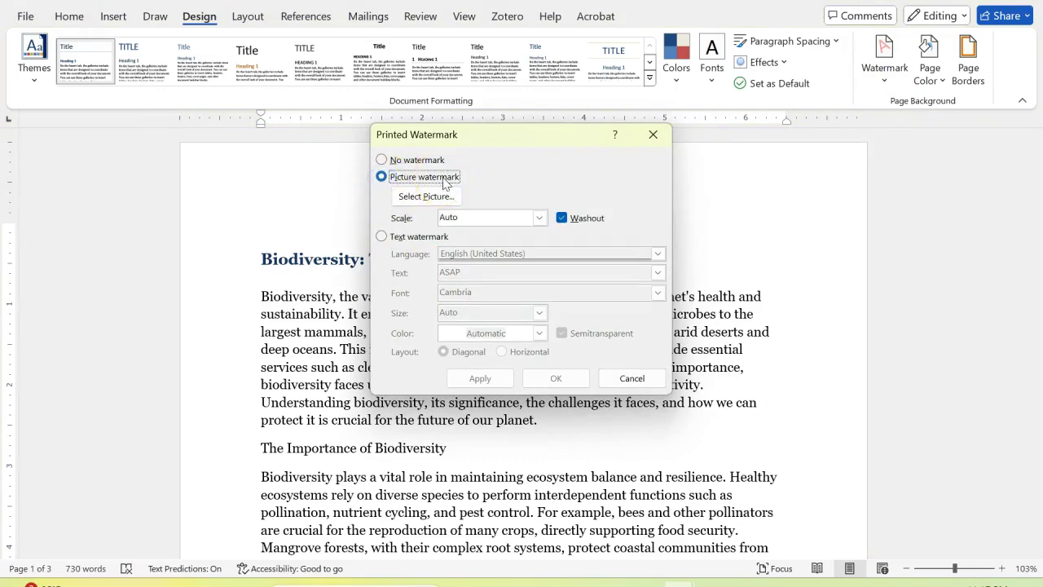
Use the images JFIF file from the Downloads folder as the picture watermark and apply it to the document
click(417, 197)
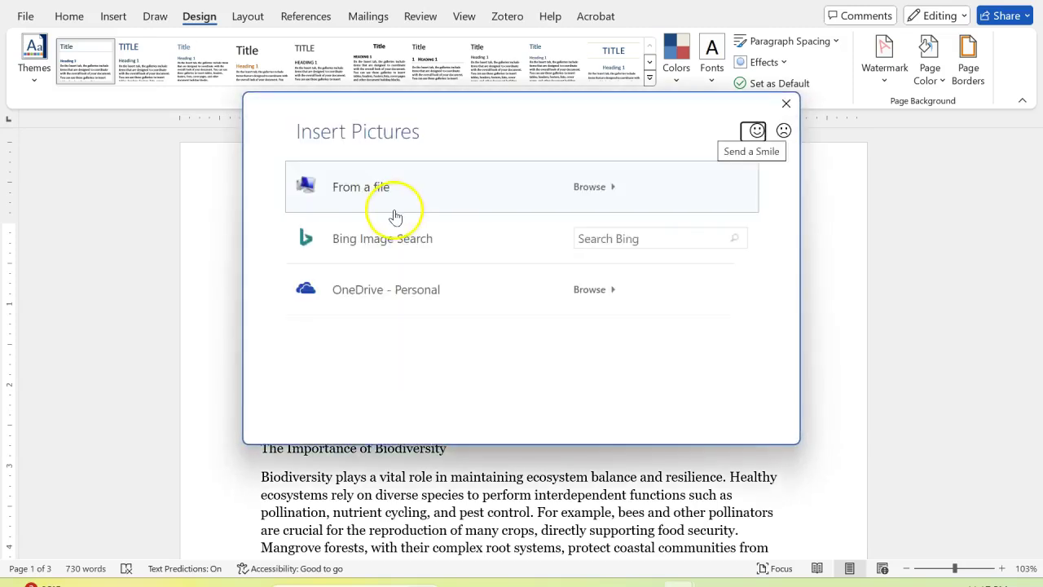
click(401, 205)
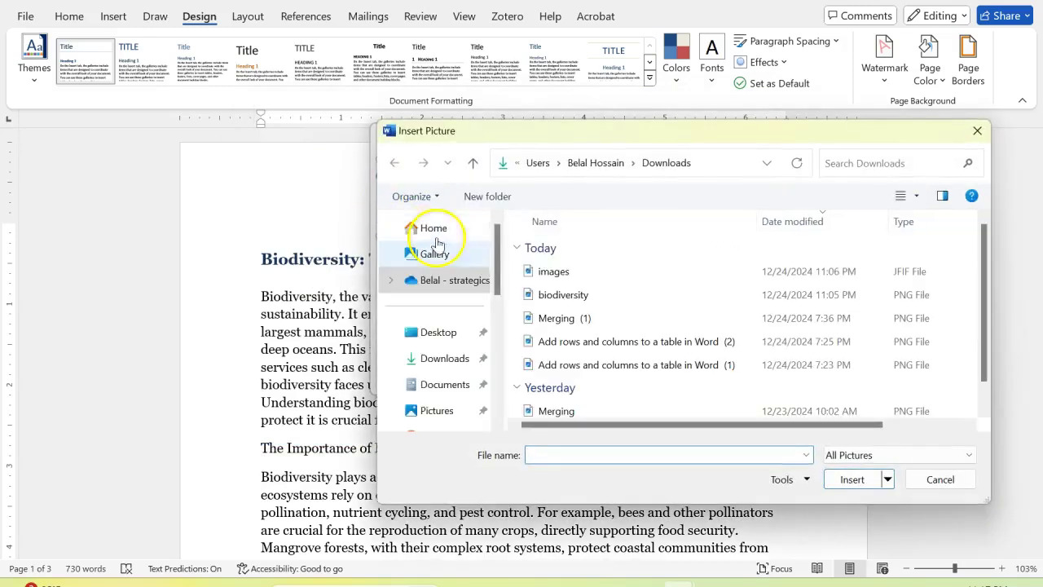
click(571, 272)
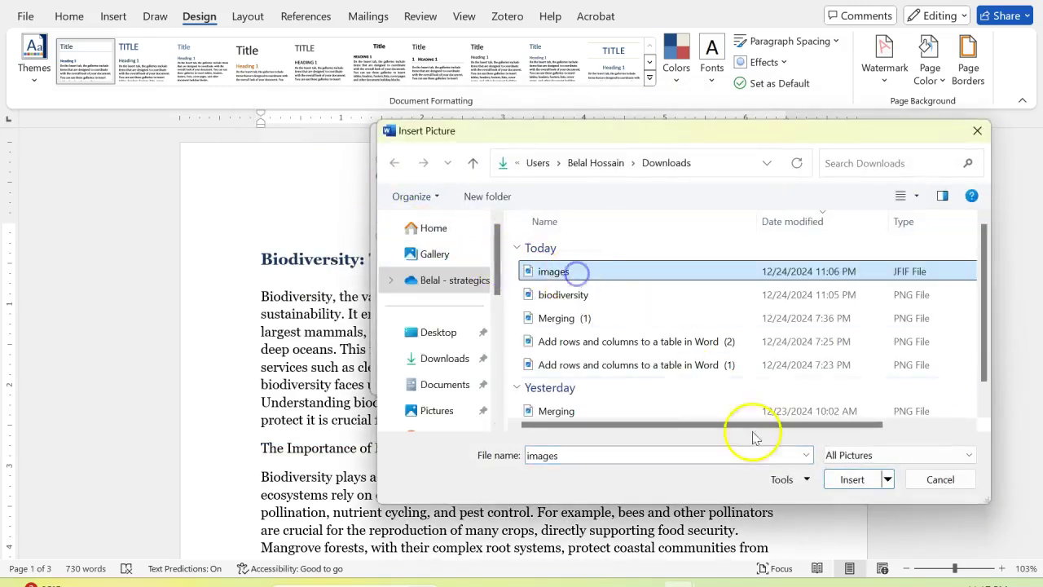
click(852, 480)
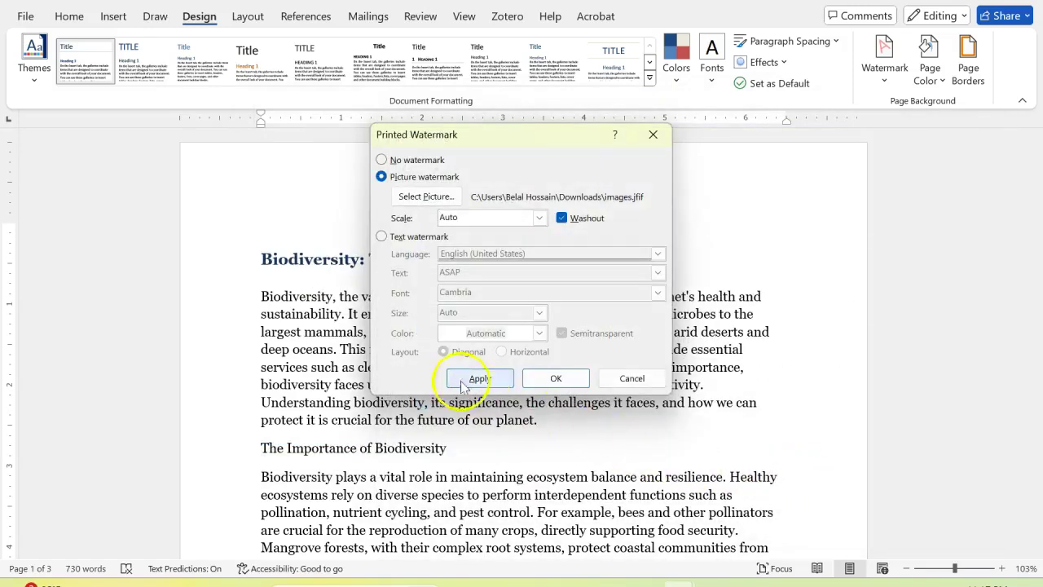
click(558, 379)
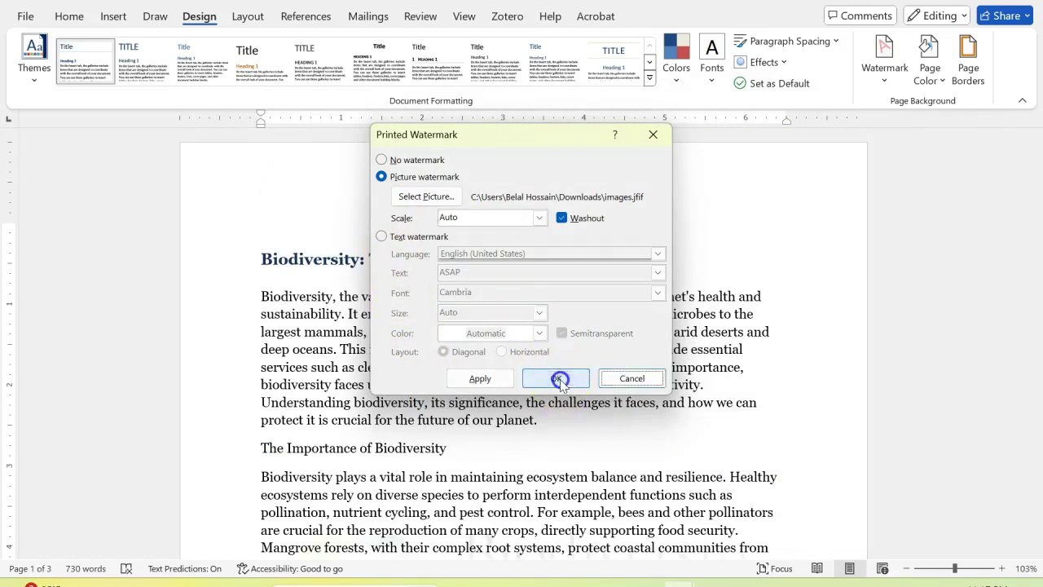
scroll(605, 403, down, 4)
click(348, 373)
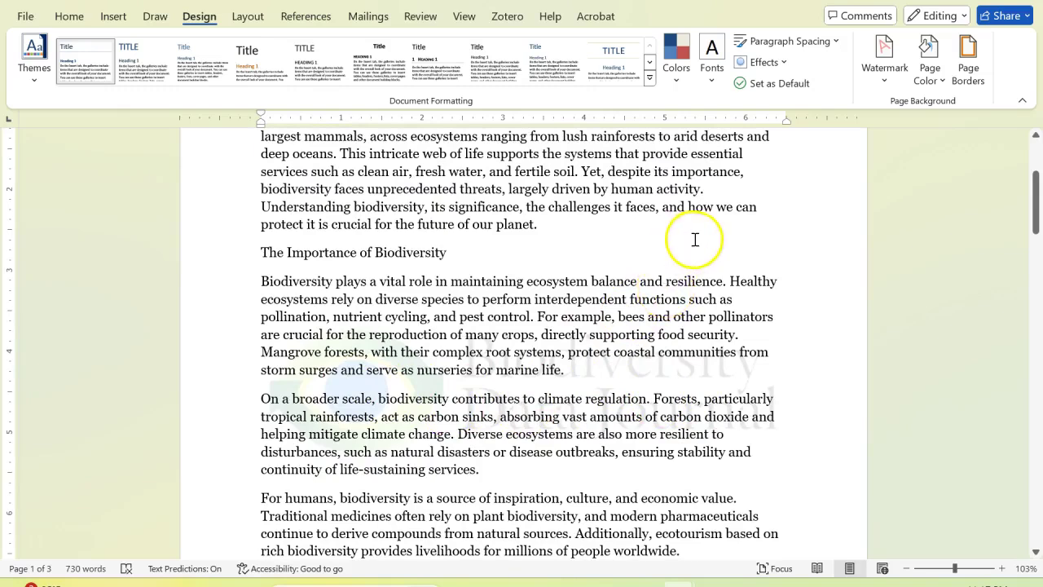
Remove the picture watermark and choose a custom text watermark instead
click(883, 80)
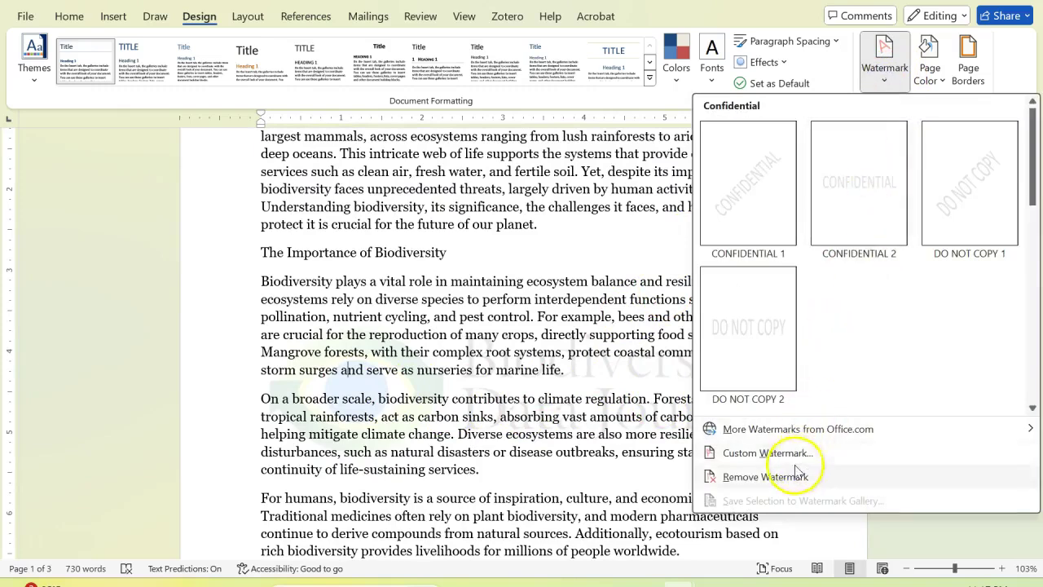
click(786, 481)
click(885, 81)
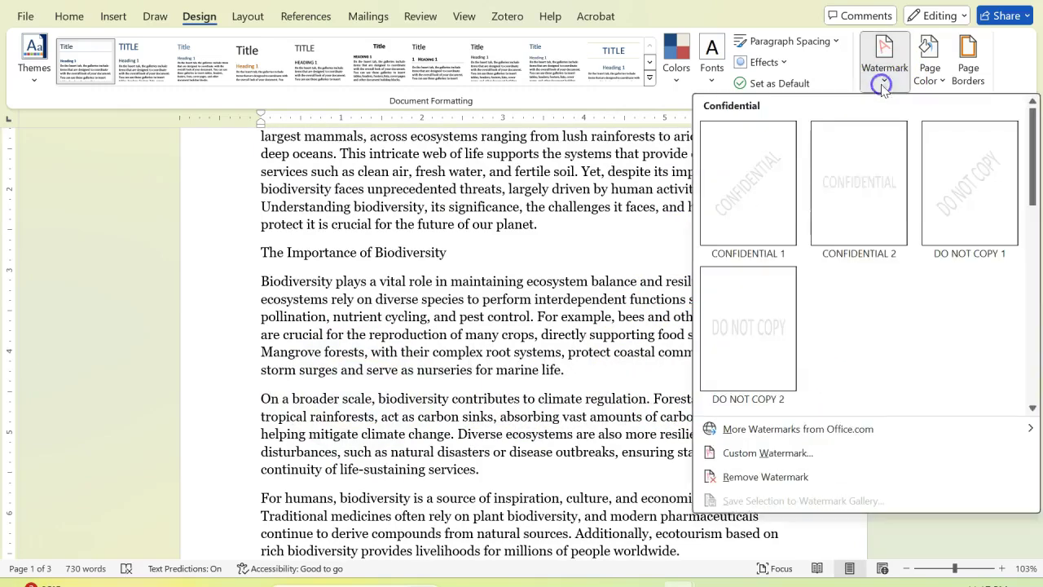
click(760, 458)
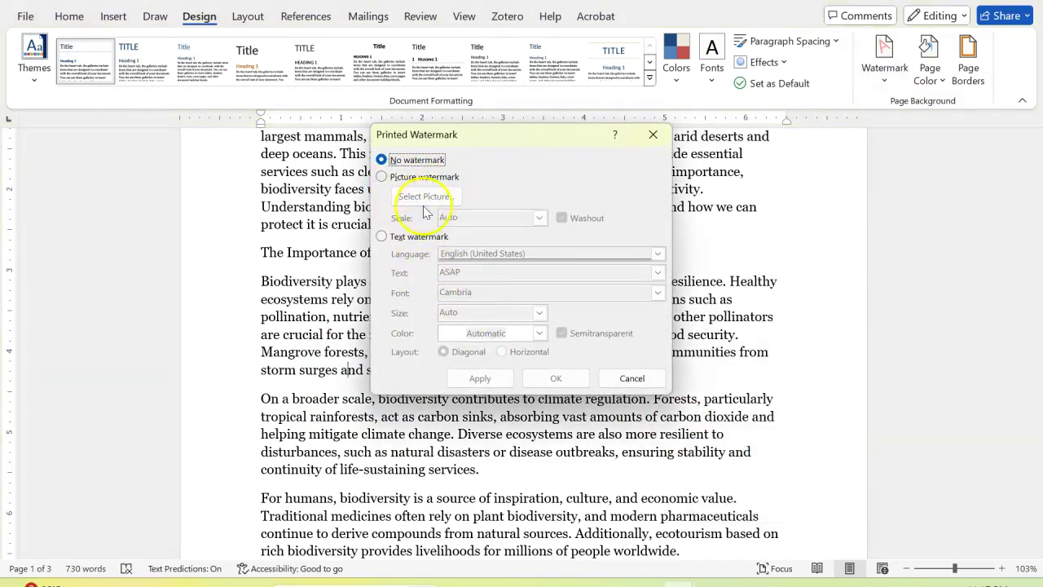
click(382, 238)
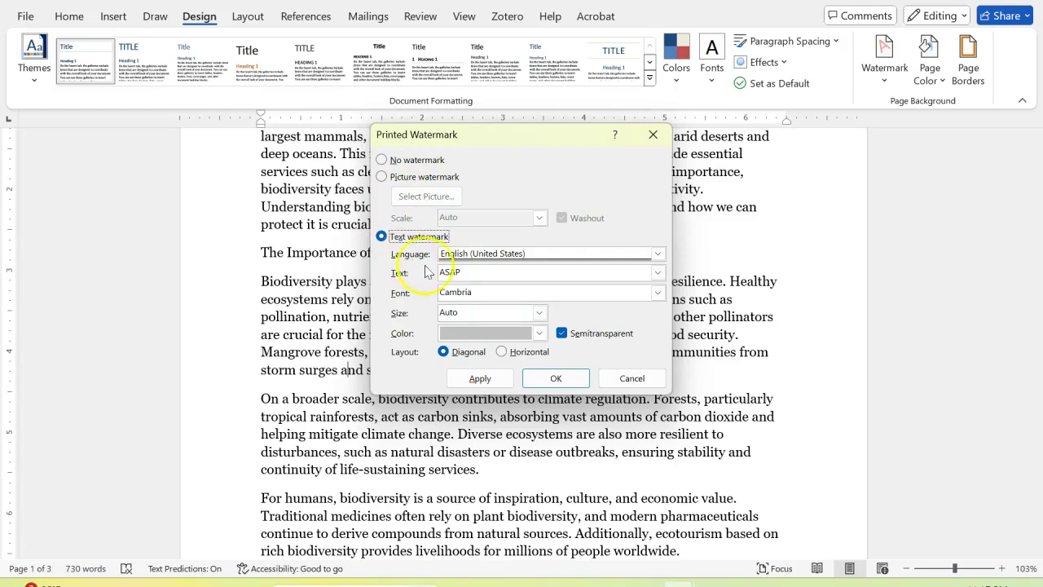
Set the watermark text to "Journal of Biodiversity", keeping the Cambria font and Auto size
drag(481, 272, 438, 272)
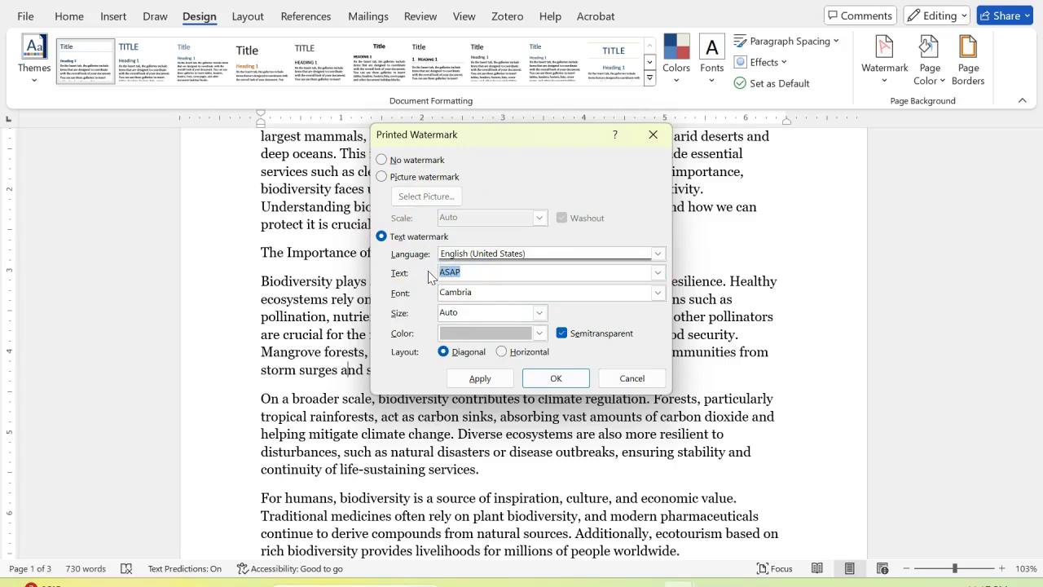
text(Jo)
text(urnal of Biodiversity)
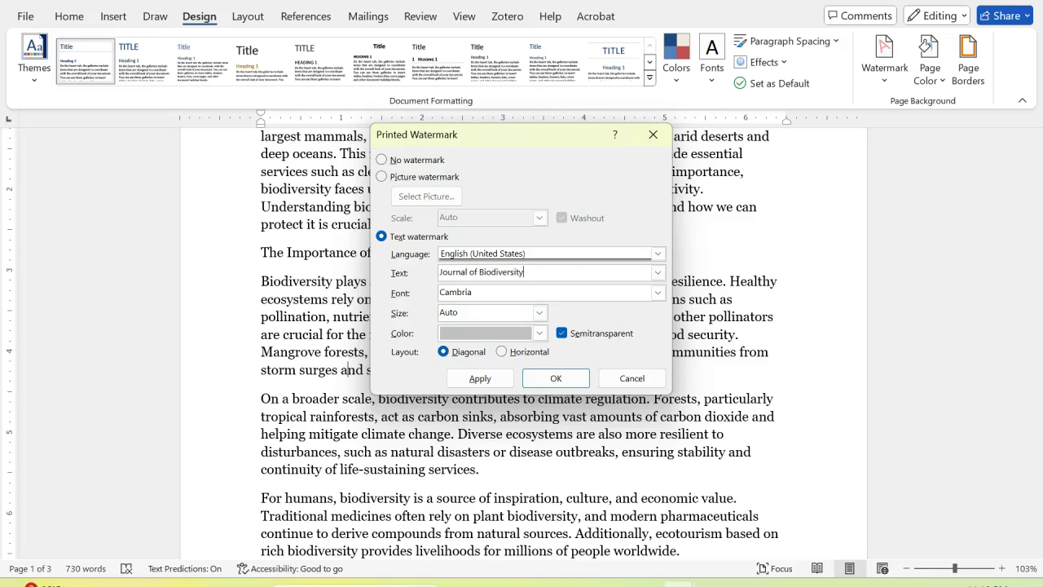
click(656, 294)
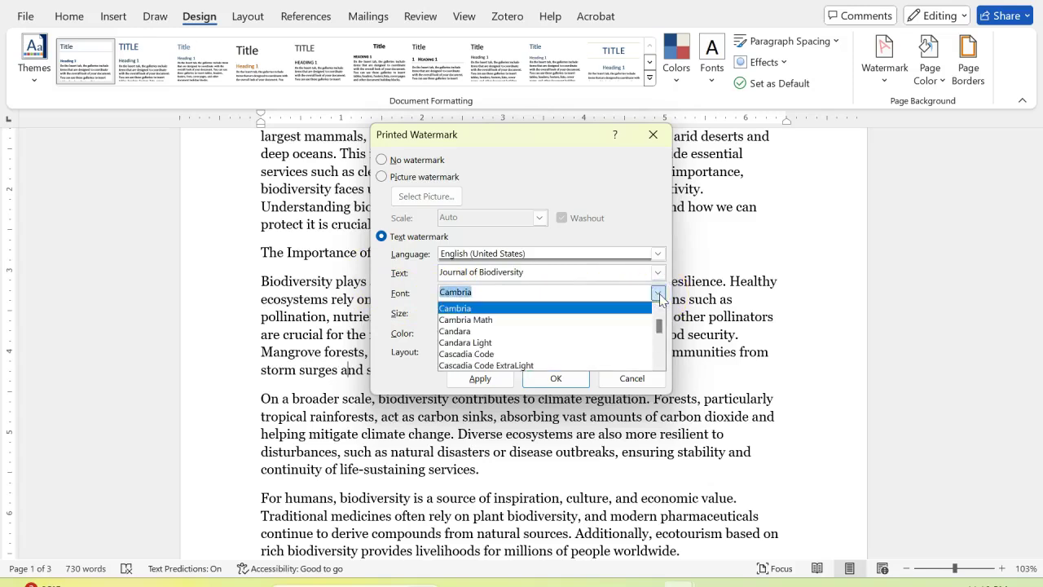
click(659, 296)
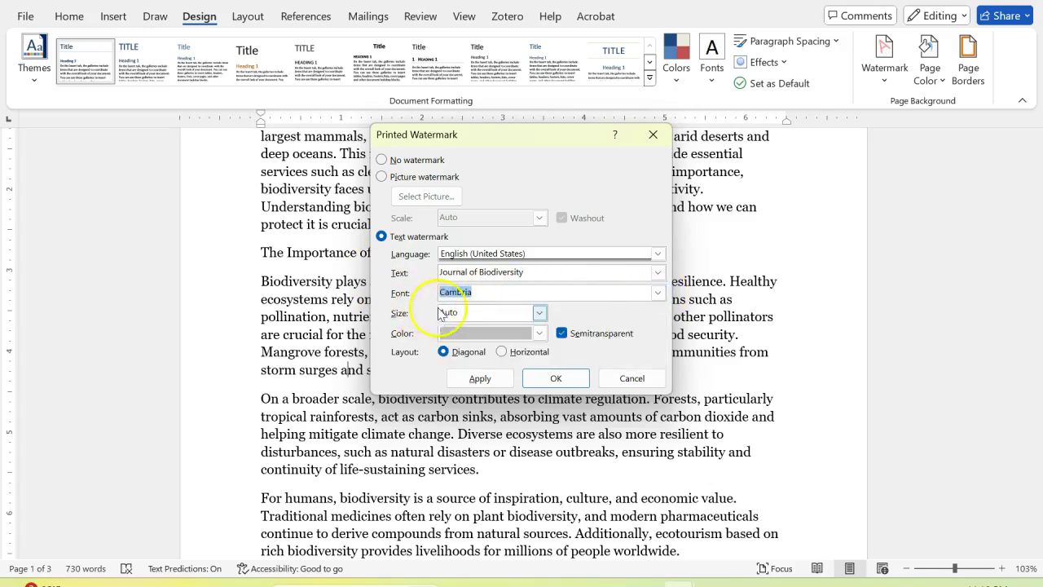
click(540, 314)
click(541, 315)
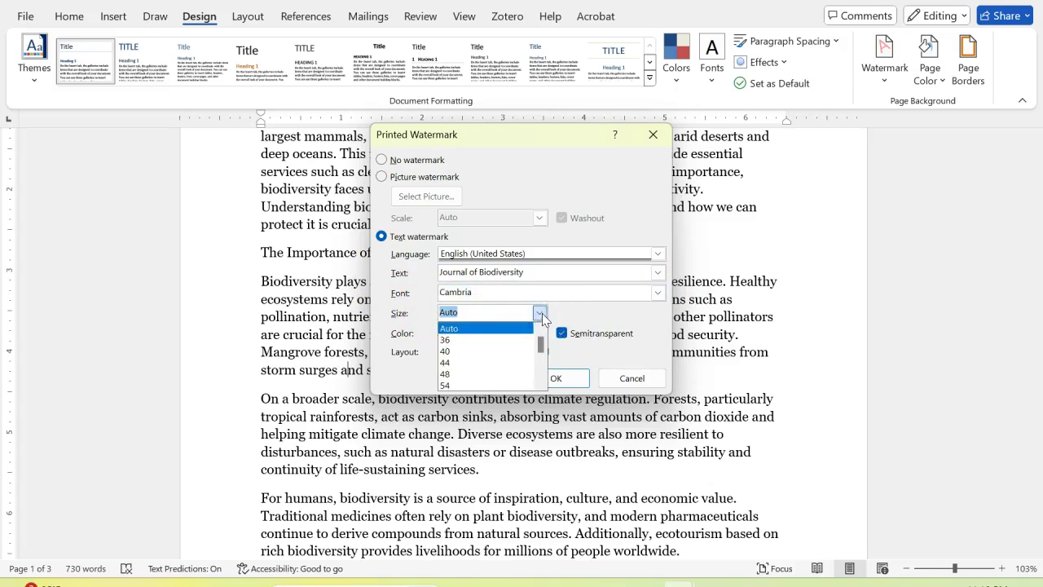
click(540, 314)
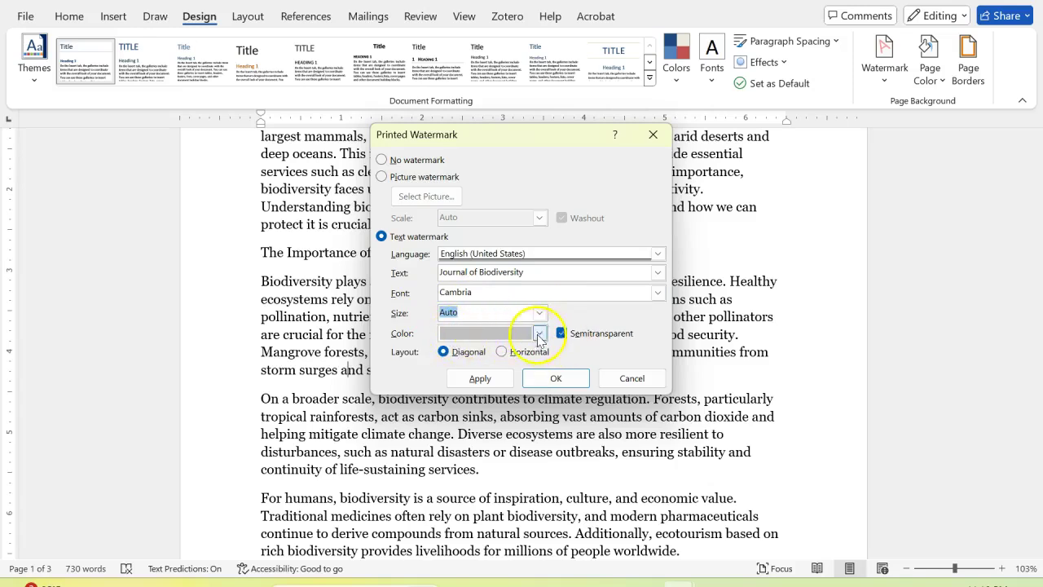
Give the text watermark a darker gray theme color and Diagonal layout, apply it, and review it on the page
click(539, 334)
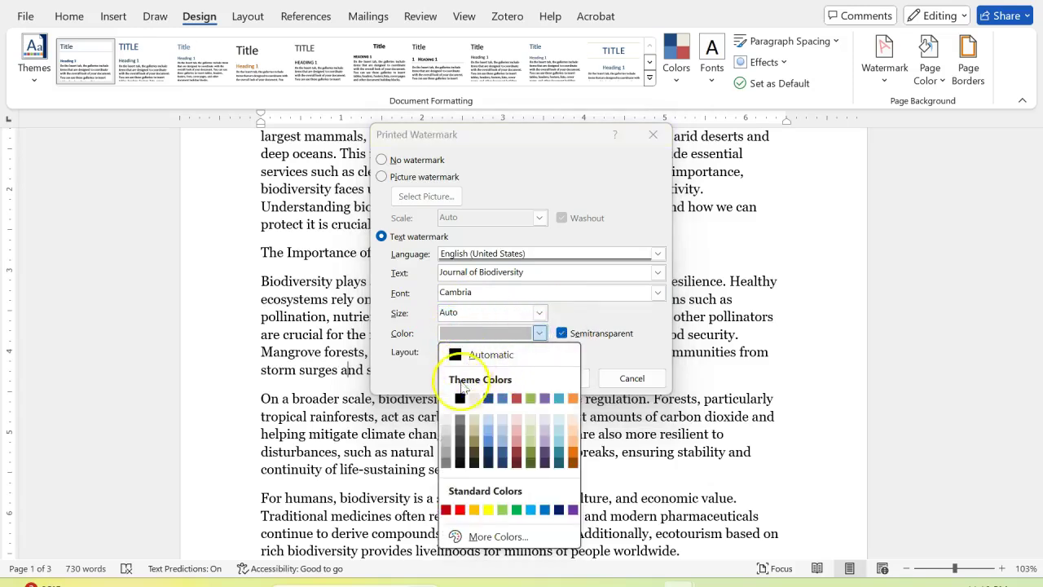
click(446, 468)
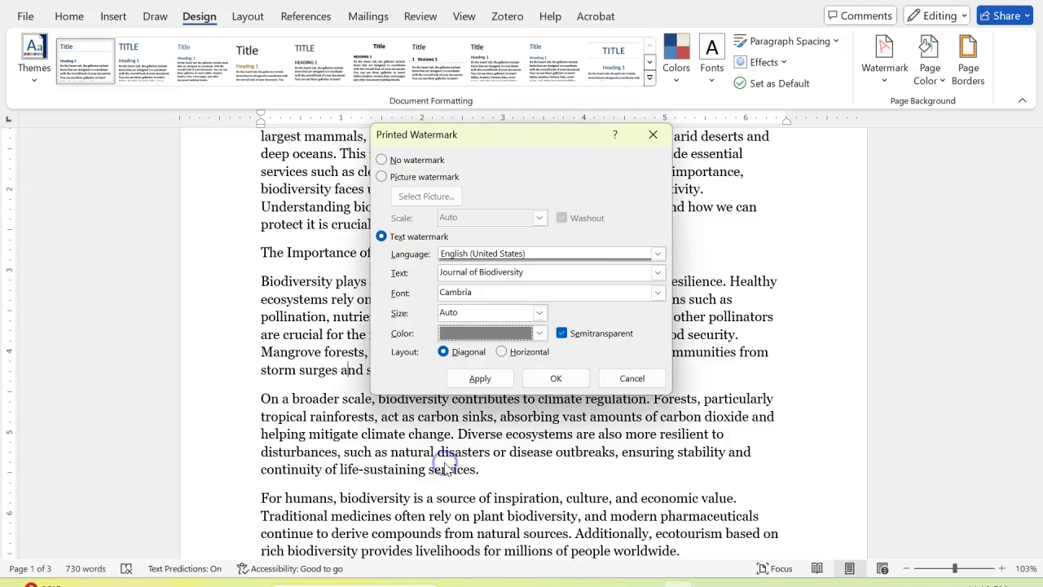
click(530, 388)
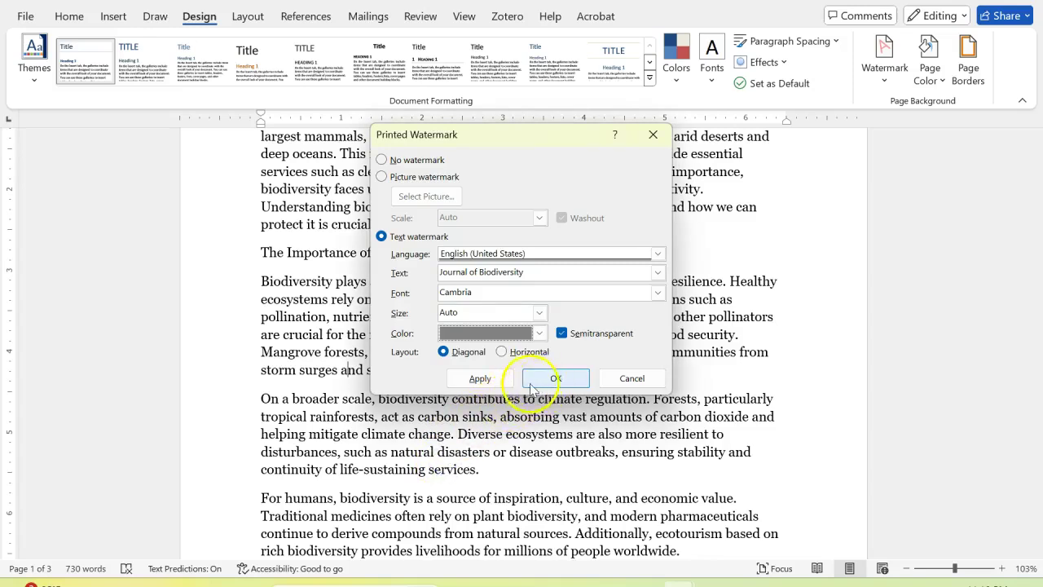
click(470, 360)
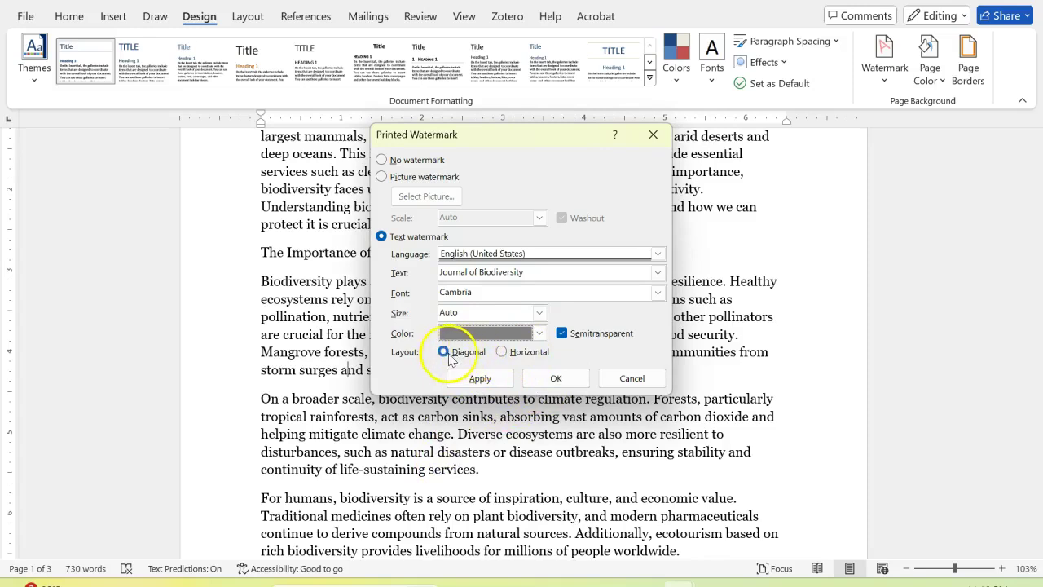
click(556, 379)
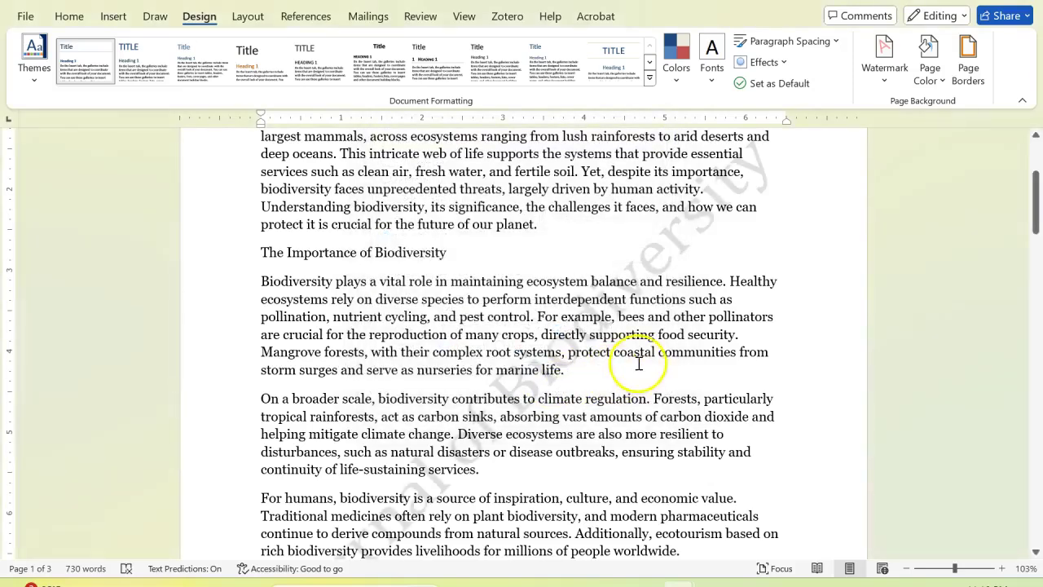
scroll(636, 361, down, 3)
scroll(465, 326, up, 3)
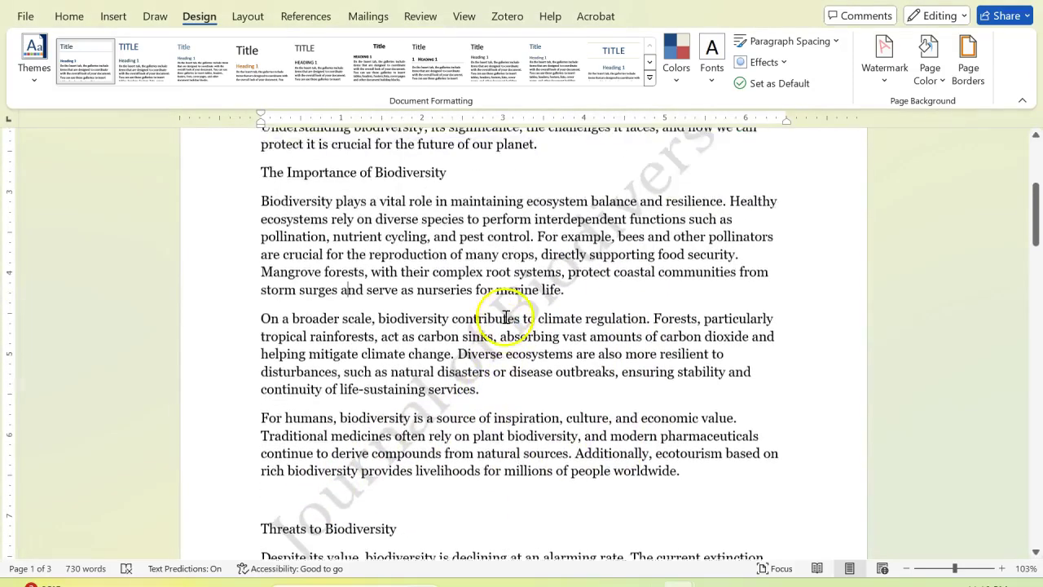
scroll(717, 245, down, 3)
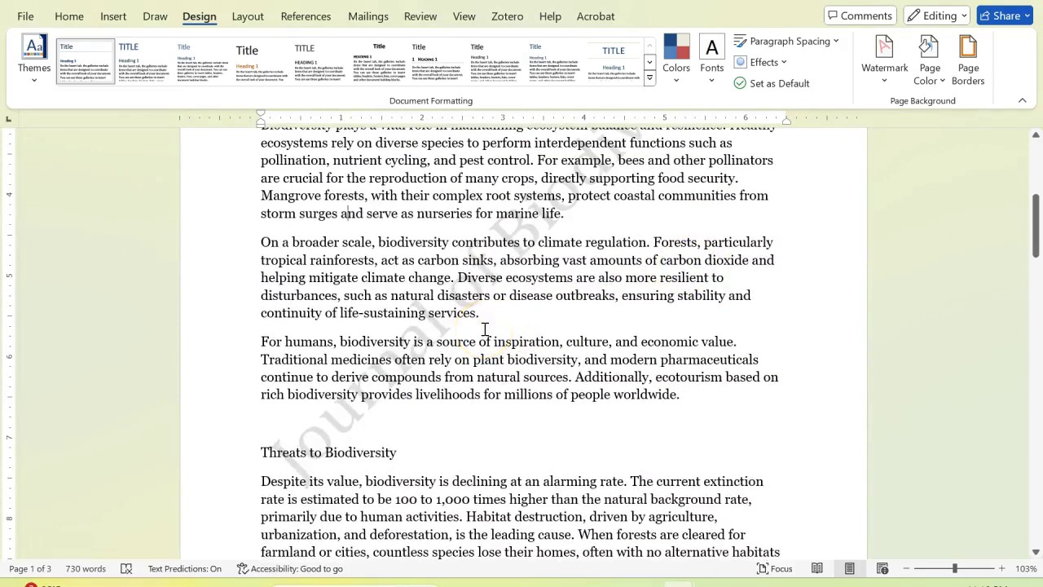
scroll(489, 326, up, 5)
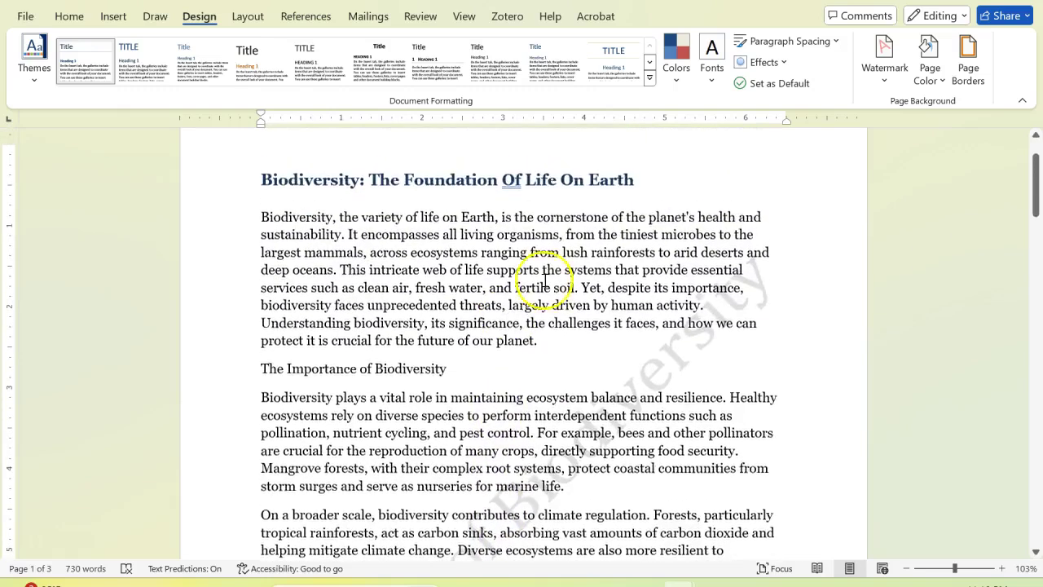
Remove the "Journal of Biodiversity" text watermark from the document
click(885, 81)
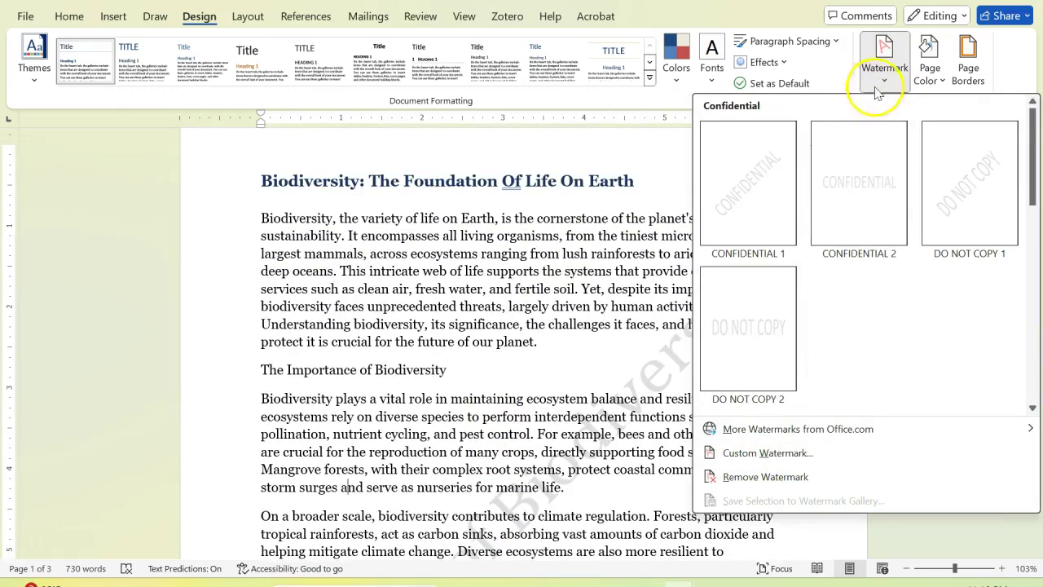
click(748, 483)
scroll(559, 308, up, 1)
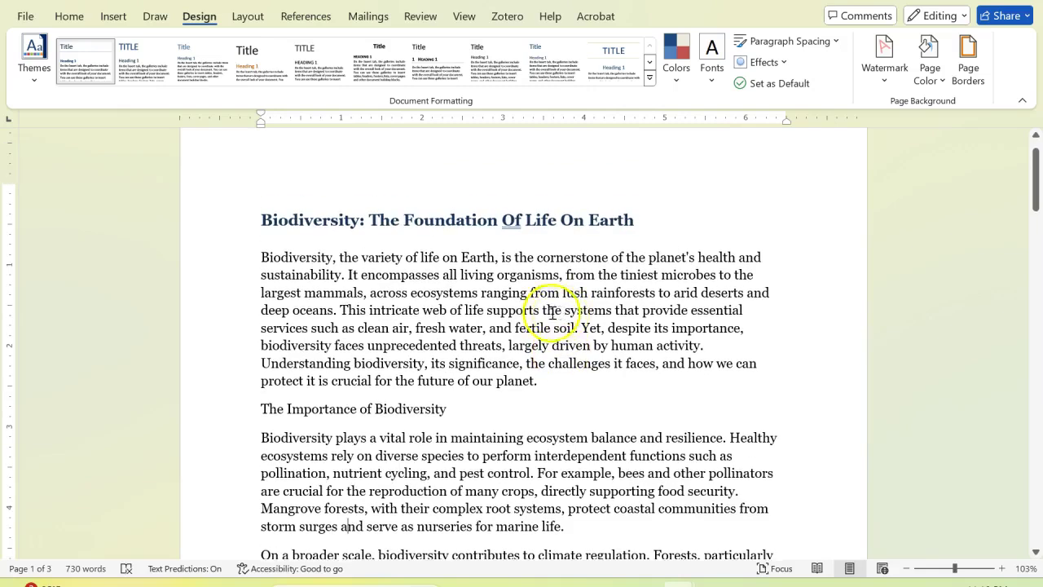